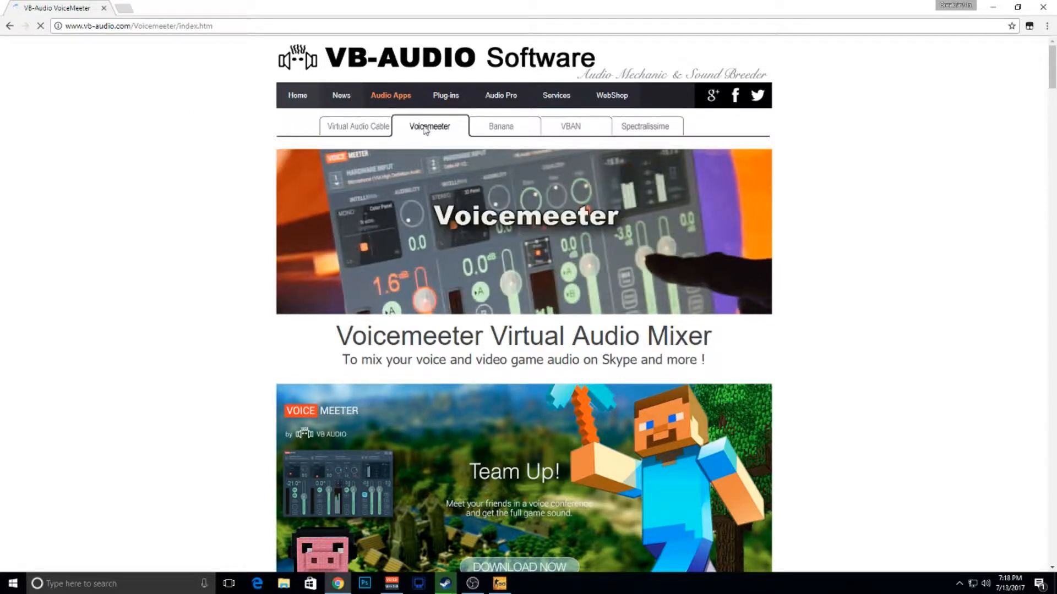
Browse the VB-Audio Voicemeeter page to find the Voicemeeter 1.0.5.4 ZIP and EXE installer downloads
{"action": "left_click", "coordinate": [359, 130]}
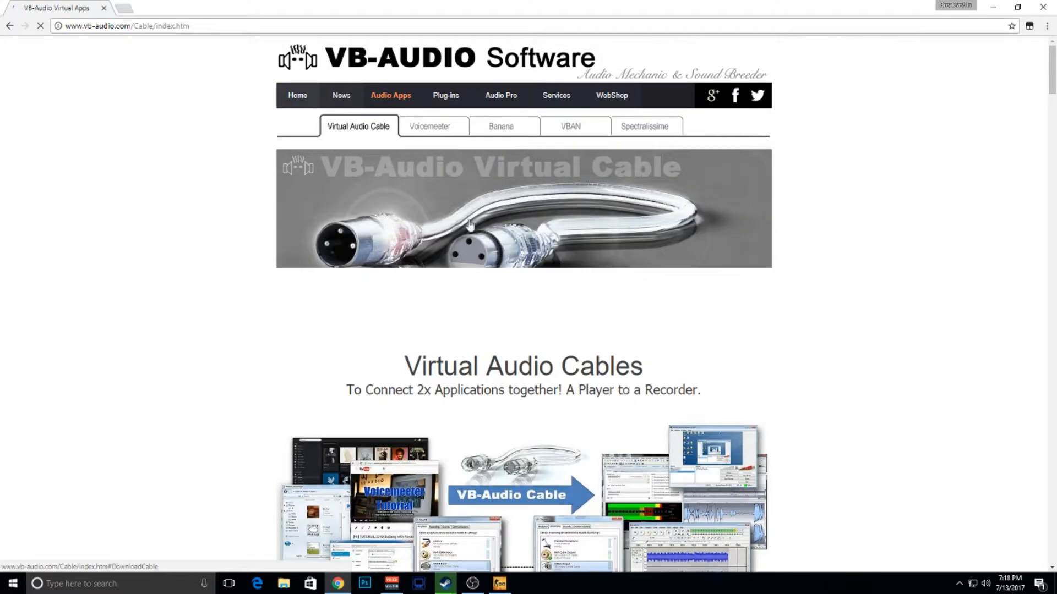
{"action": "scroll", "coordinate": [408, 168], "scroll_direction": "down", "scroll_amount": 1}
{"action": "left_click", "coordinate": [428, 68]}
{"action": "scroll", "coordinate": [477, 270], "scroll_direction": "down", "scroll_amount": 10}
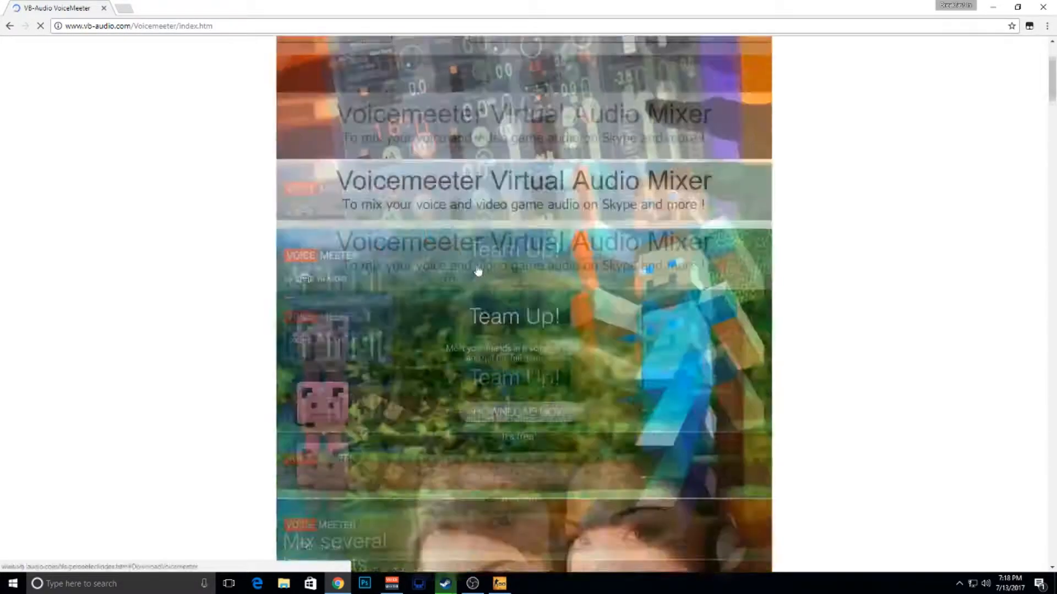
{"action": "scroll", "coordinate": [478, 266], "scroll_direction": "down", "scroll_amount": 10}
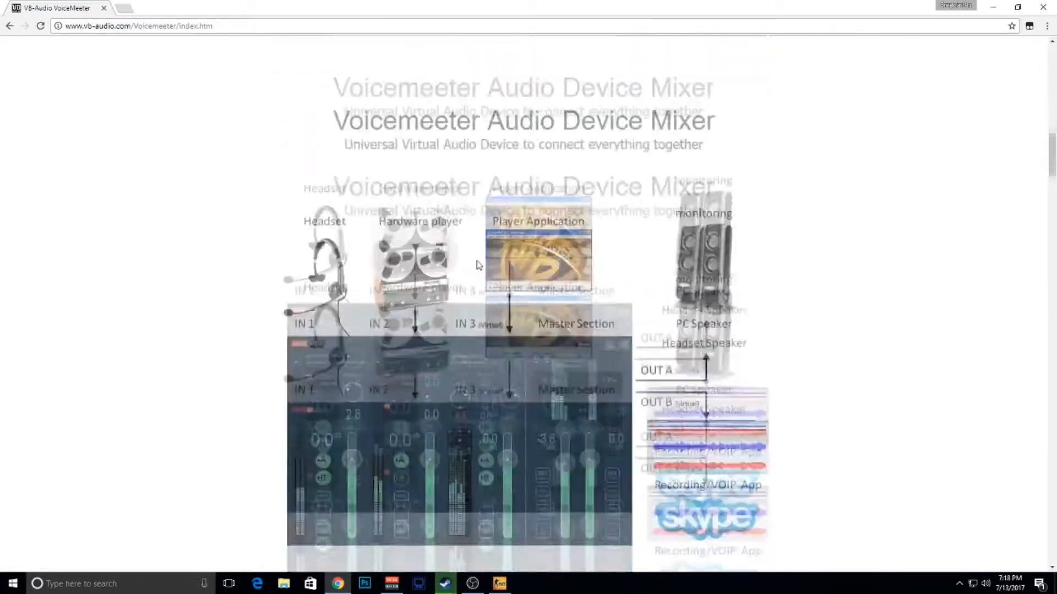
{"action": "scroll", "coordinate": [478, 265], "scroll_direction": "down", "scroll_amount": 10}
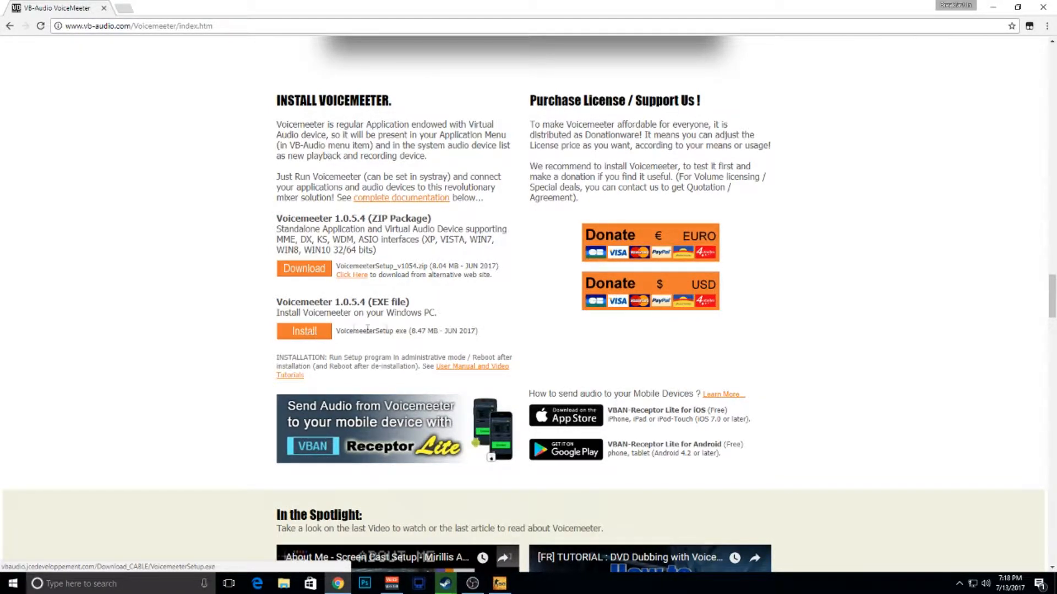
{"action": "scroll", "coordinate": [463, 322], "scroll_direction": "up", "scroll_amount": 10}
{"action": "scroll", "coordinate": [463, 322], "scroll_direction": "up", "scroll_amount": 15}
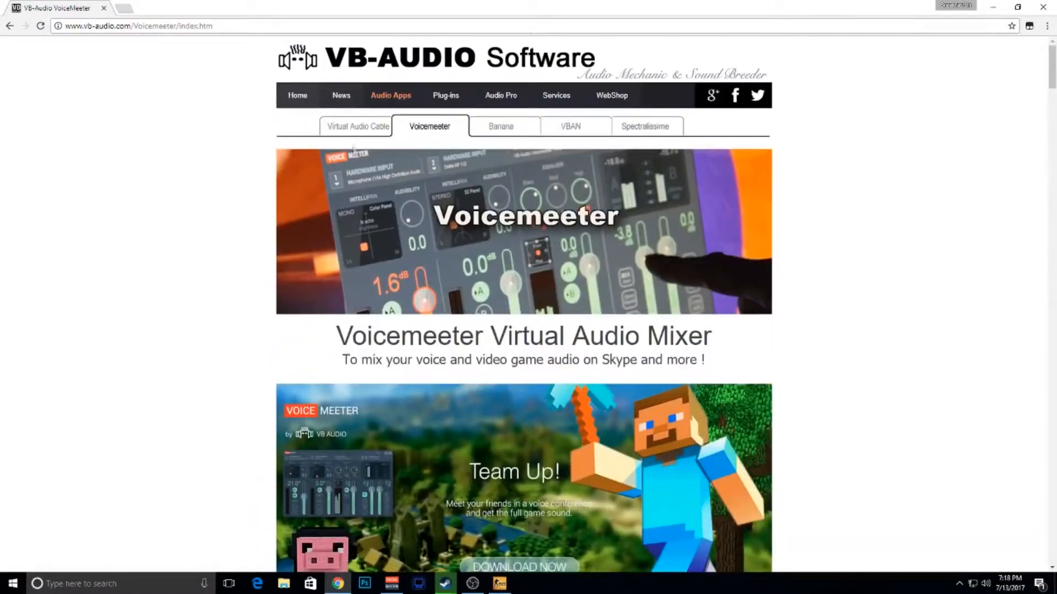
Find the VB-CABLE driver download on the VB-Audio Virtual Audio Cable page
{"action": "left_click", "coordinate": [355, 128]}
{"action": "scroll", "coordinate": [541, 330], "scroll_direction": "down", "scroll_amount": 9}
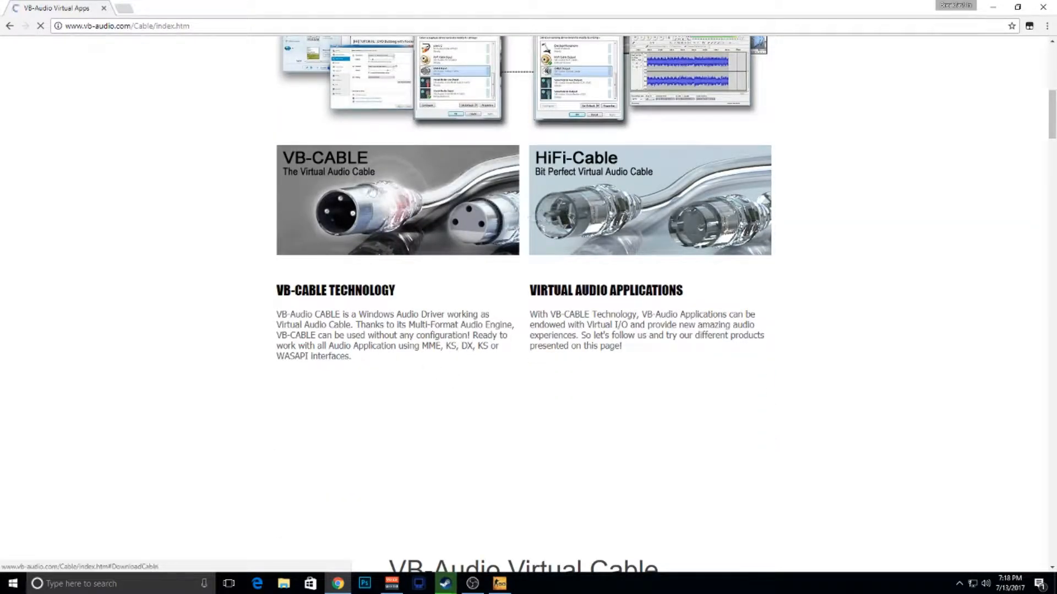
{"action": "scroll", "coordinate": [365, 333], "scroll_direction": "down", "scroll_amount": 8}
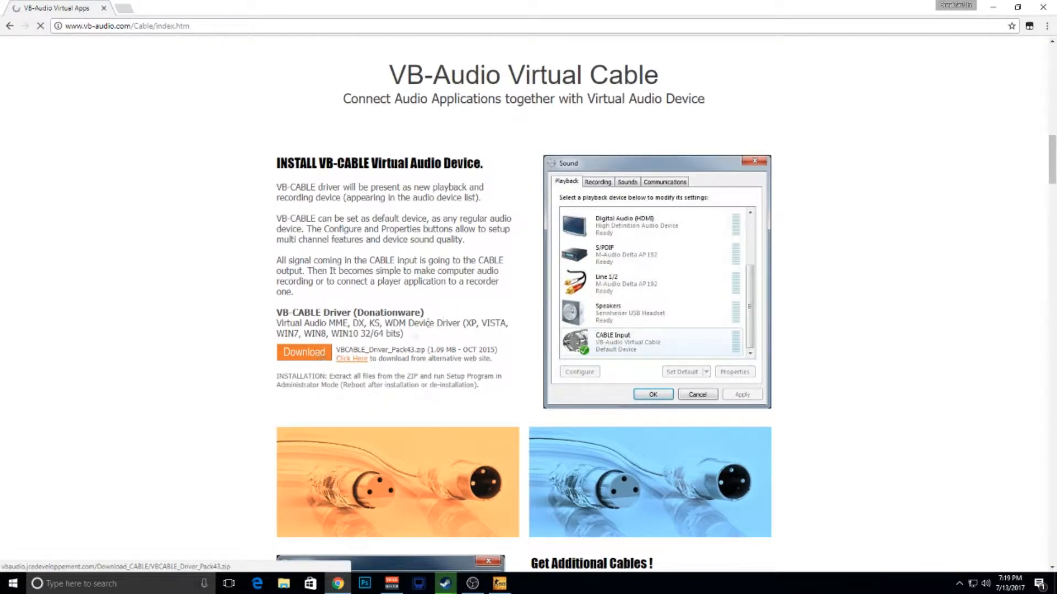
{"action": "scroll", "coordinate": [432, 296], "scroll_direction": "up", "scroll_amount": 15}
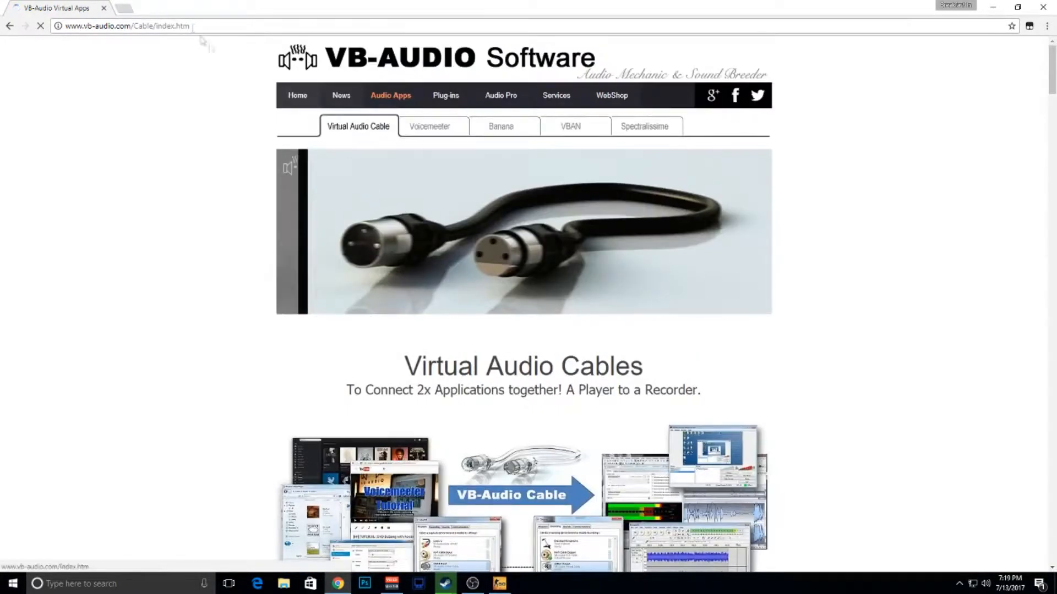
Minimize the browser and place the Voicemeeter mixer window in the middle of the desktop
{"action": "left_click", "coordinate": [991, 10]}
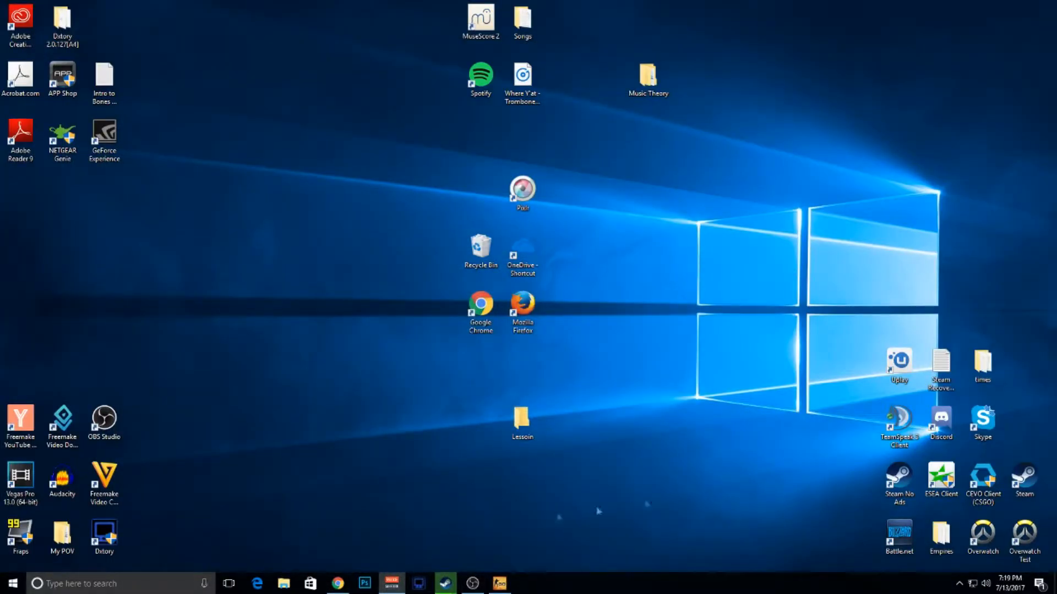
{"action": "left_click_drag", "start_coordinate": [1056, 179], "coordinate": [292, 130]}
{"action": "left_click_drag", "start_coordinate": [478, 136], "coordinate": [678, 130]}
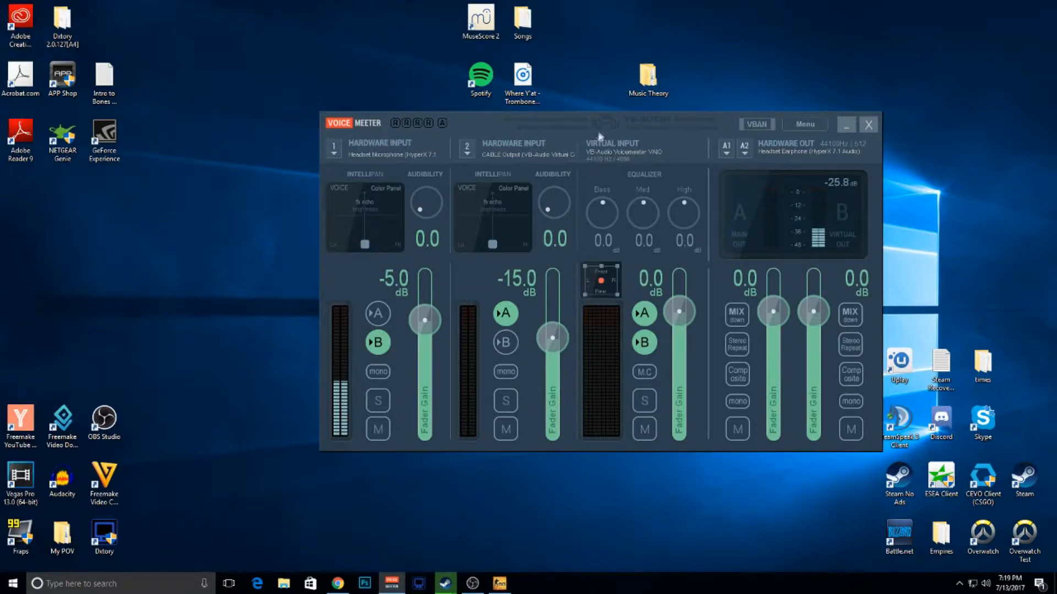
{"action": "left_click_drag", "start_coordinate": [589, 128], "coordinate": [564, 147]}
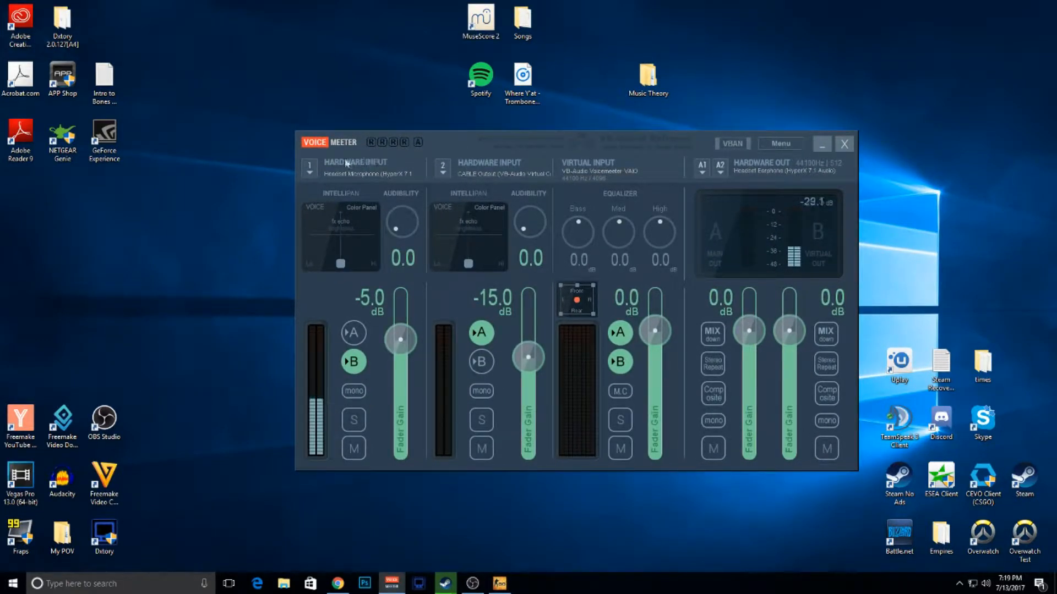
Examine the device choices for Voicemeeter's Hardware Input 1 and Hardware Input 2
{"action": "left_click", "coordinate": [359, 175]}
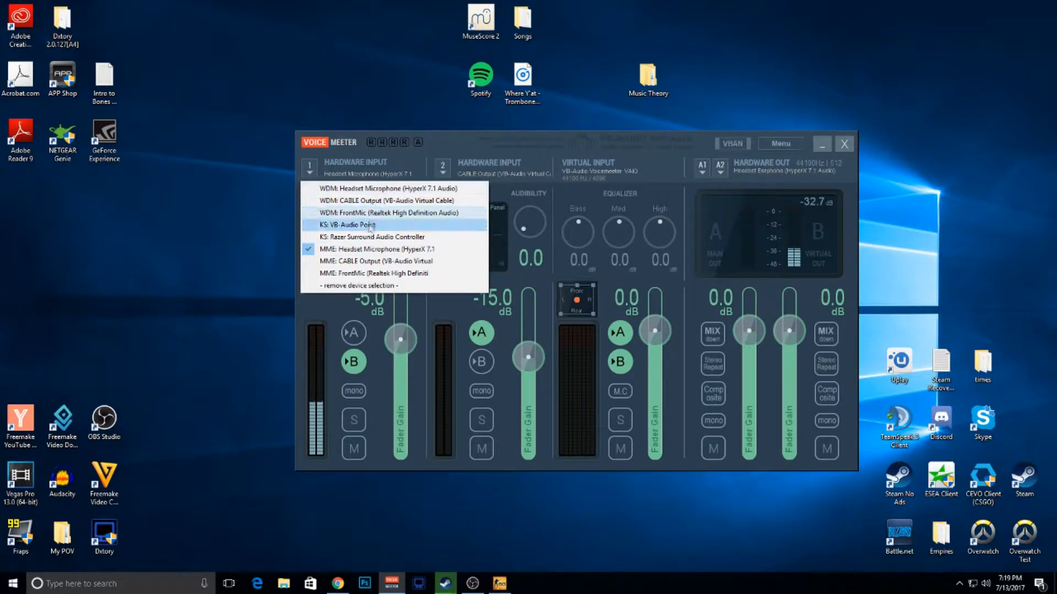
{"action": "left_click", "coordinate": [414, 157]}
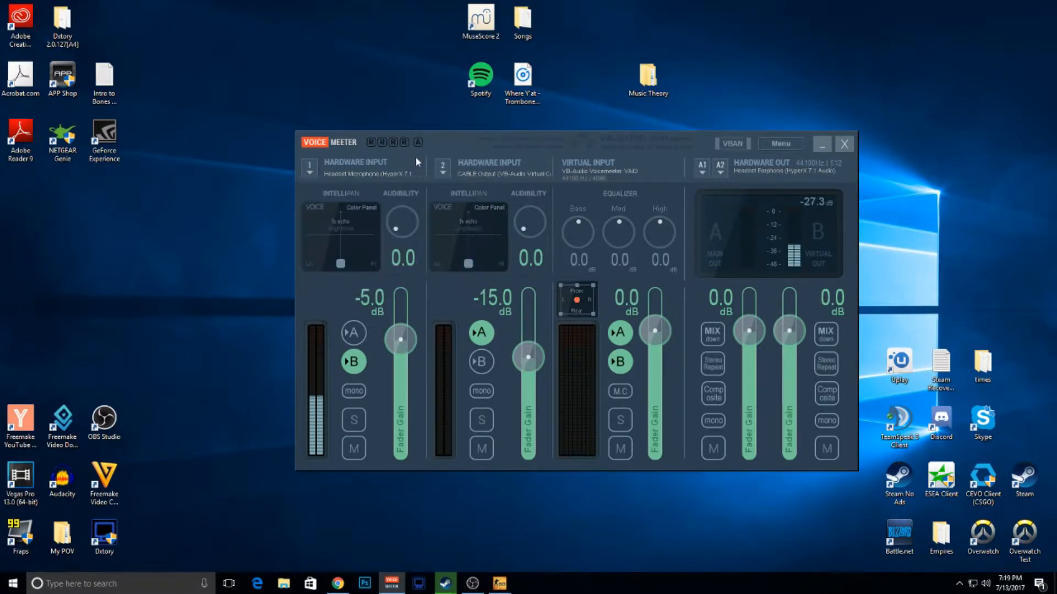
{"action": "left_click", "coordinate": [504, 174]}
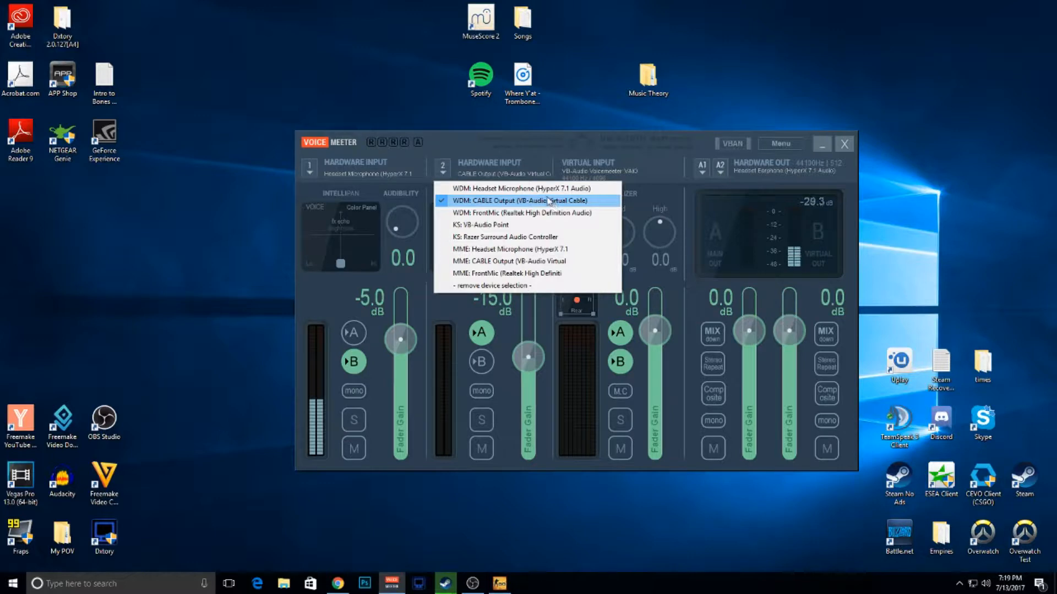
{"action": "left_click", "coordinate": [514, 160]}
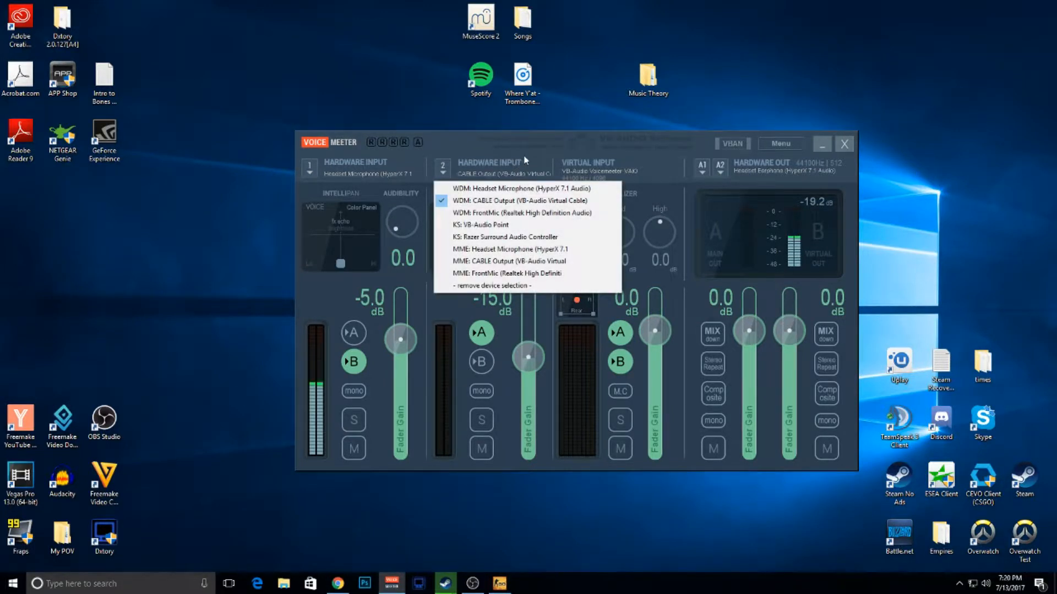
{"action": "left_click", "coordinate": [524, 158]}
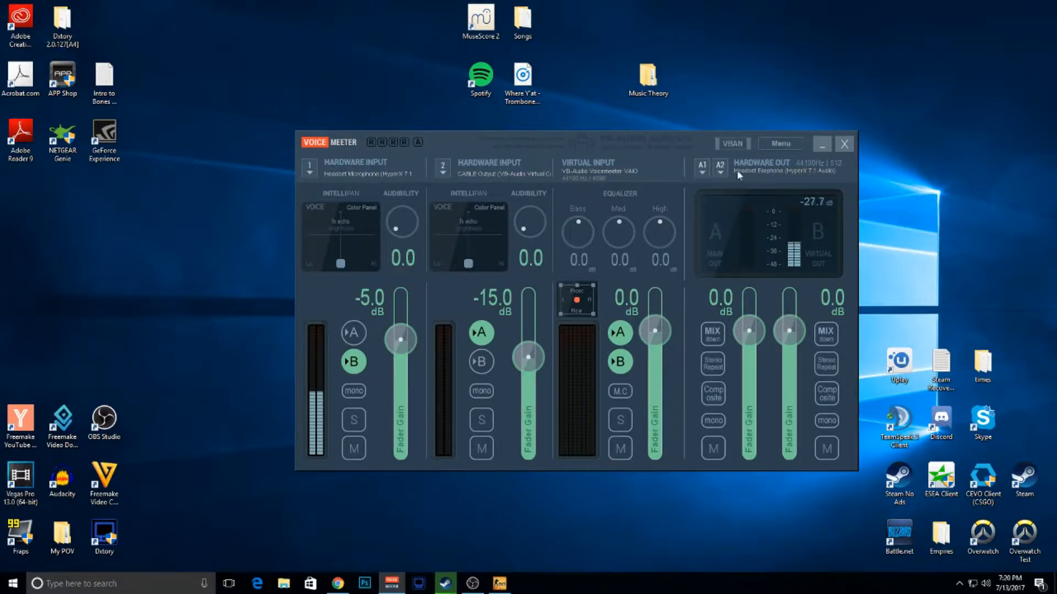
Examine the output device choices for Voicemeeter's Hardware Out
{"action": "left_click", "coordinate": [751, 174]}
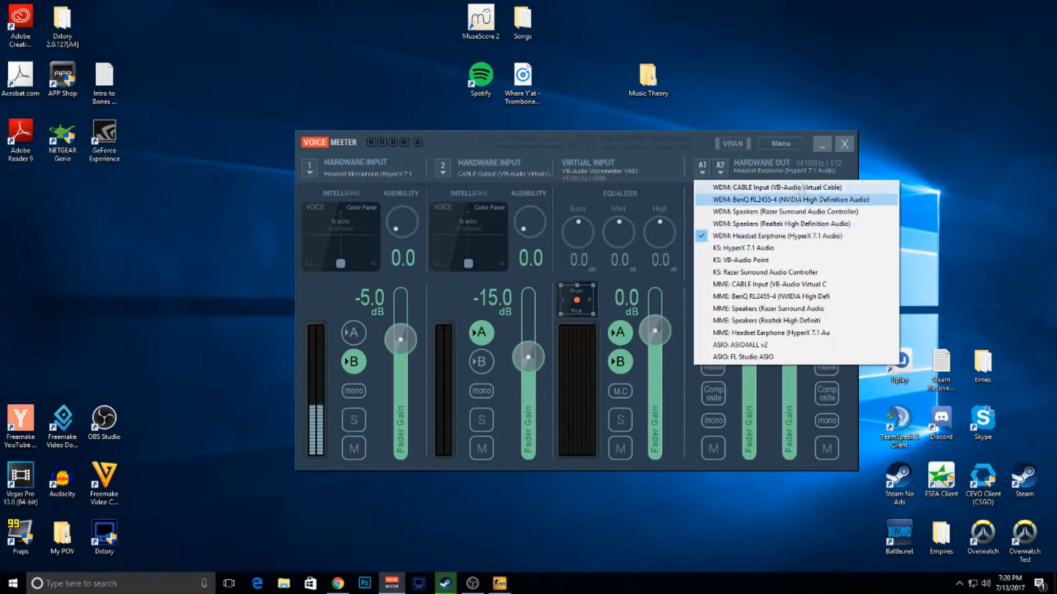
{"action": "left_click", "coordinate": [809, 170]}
{"action": "left_click", "coordinate": [783, 159]}
{"action": "left_click", "coordinate": [783, 162]}
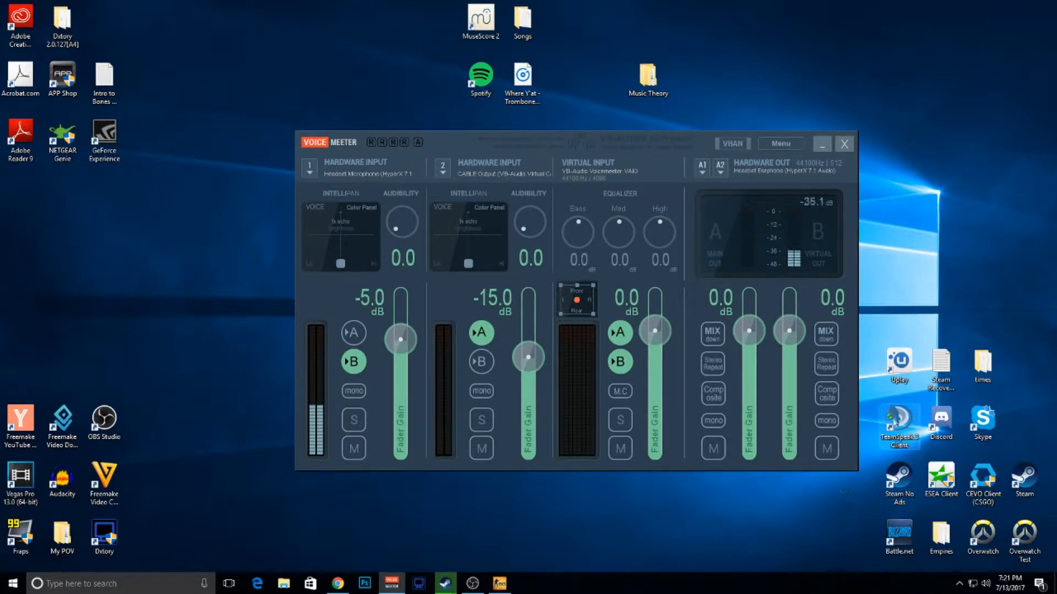
Open TeamSpeak 3's playback options and check that the playback device is CABLE Input (VB-Audio Virtual Cable)
{"action": "left_click", "coordinate": [905, 425]}
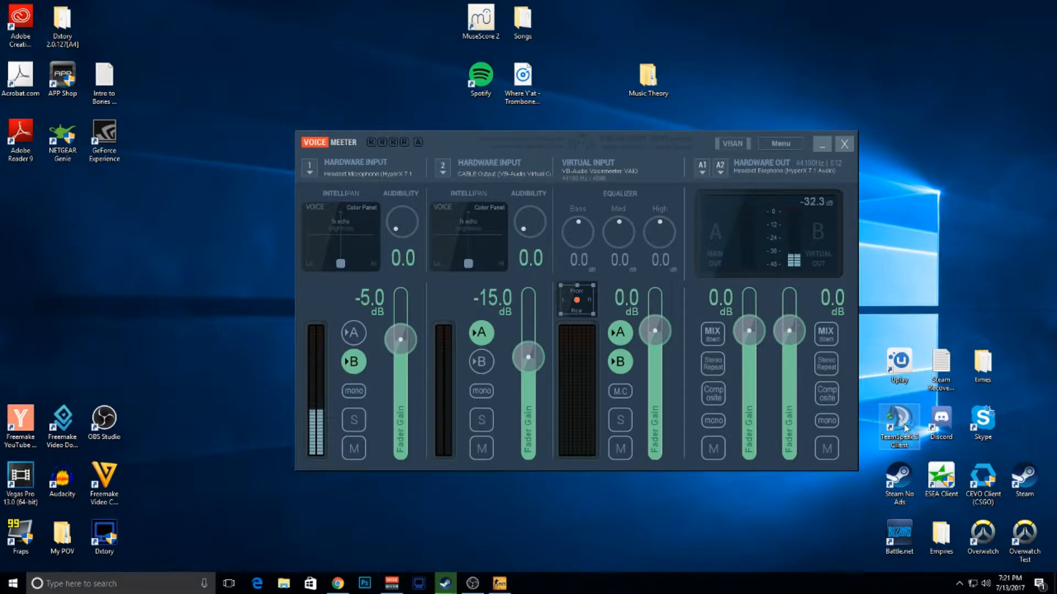
{"action": "left_click_drag", "start_coordinate": [1054, 52], "coordinate": [597, 129]}
{"action": "left_click", "coordinate": [635, 140]}
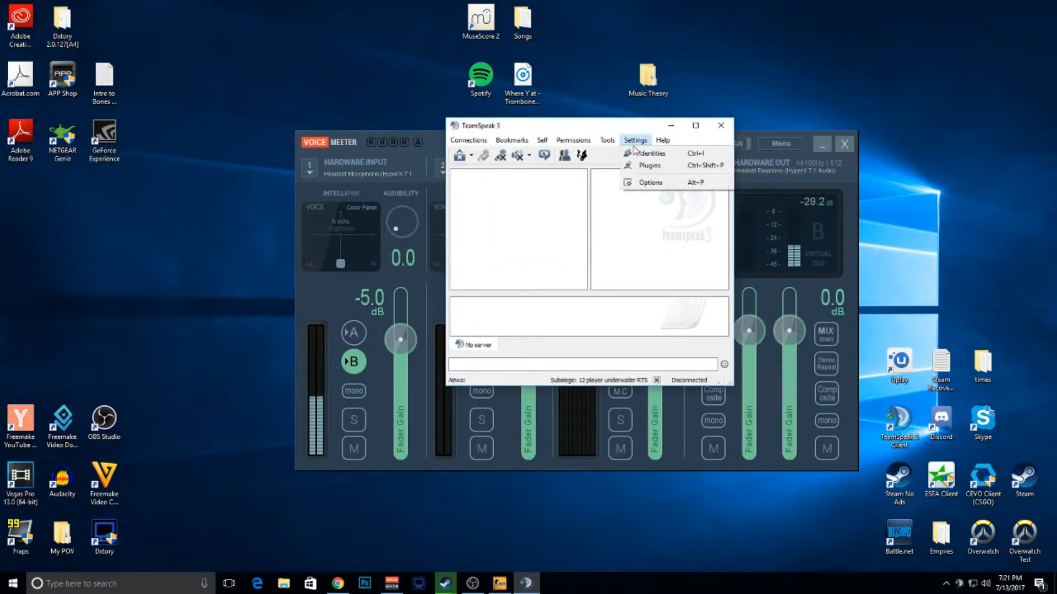
{"action": "left_click", "coordinate": [658, 184]}
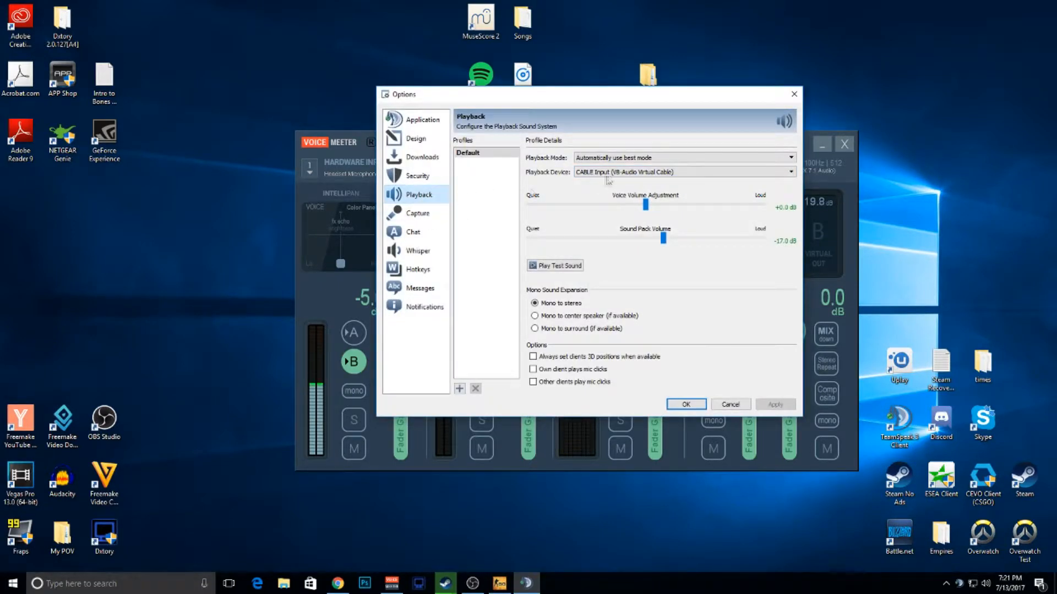
{"action": "left_click", "coordinate": [699, 177]}
{"action": "left_click", "coordinate": [699, 177]}
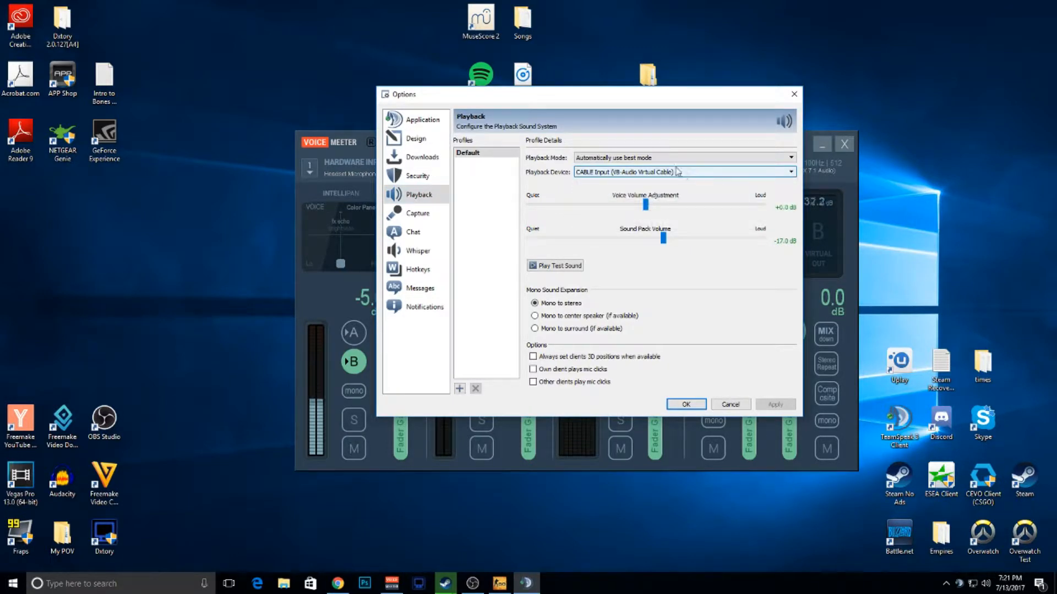
Play and stop the TeamSpeak test sound twice, moving the TeamSpeak windows aside so Voicemeeter's second input meter can be watched
{"action": "left_click", "coordinate": [569, 268]}
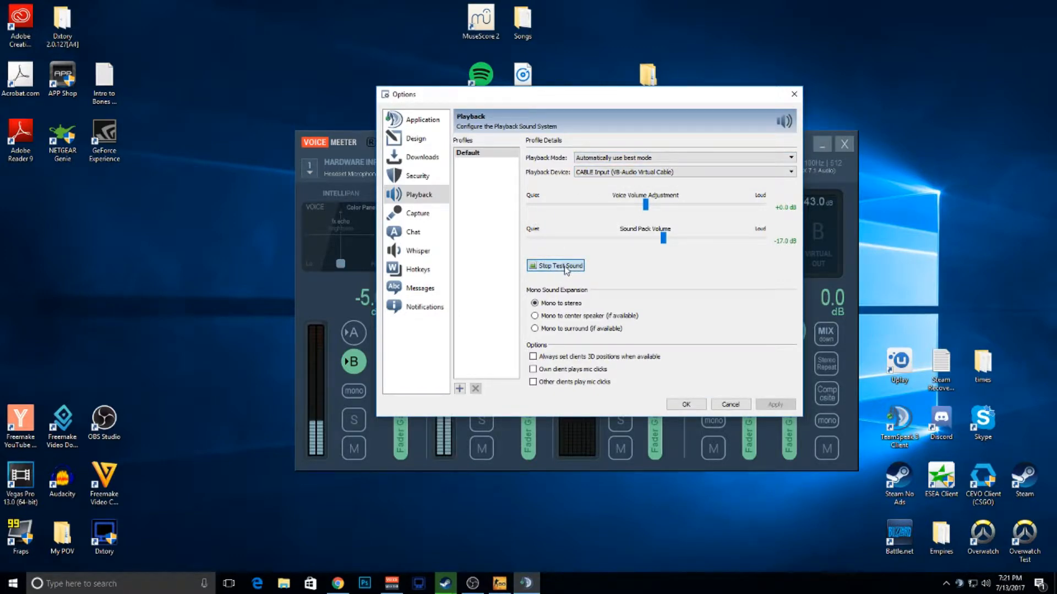
{"action": "left_click", "coordinate": [569, 269]}
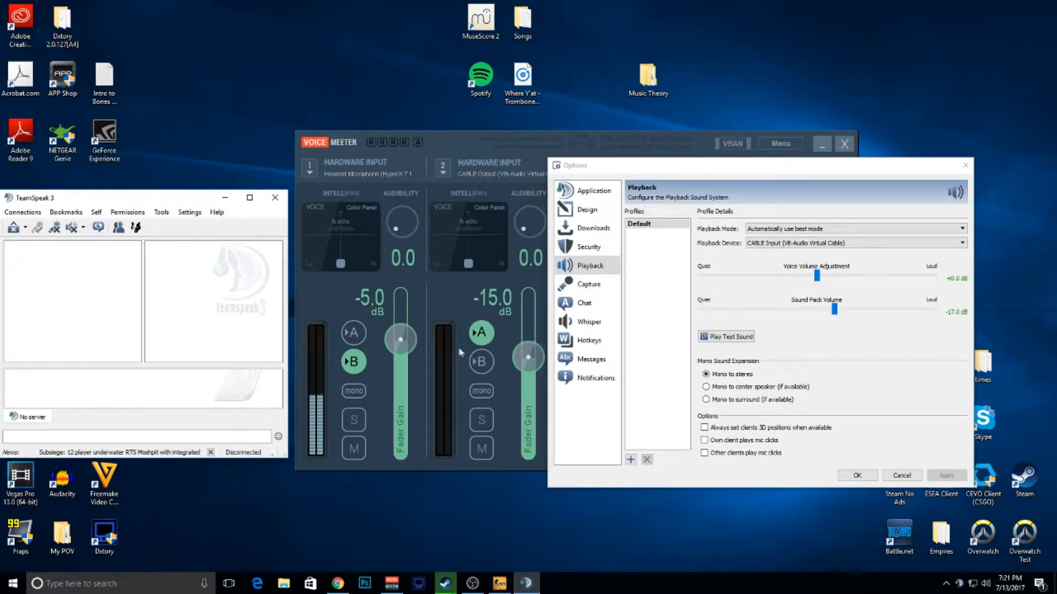
{"action": "left_click", "coordinate": [719, 337]}
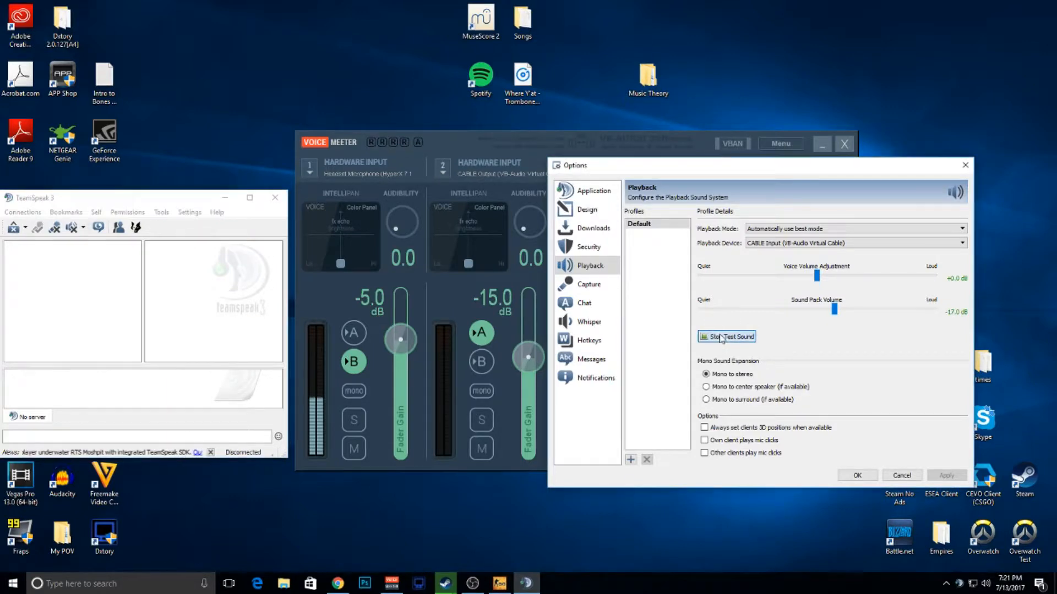
{"action": "left_click", "coordinate": [734, 338]}
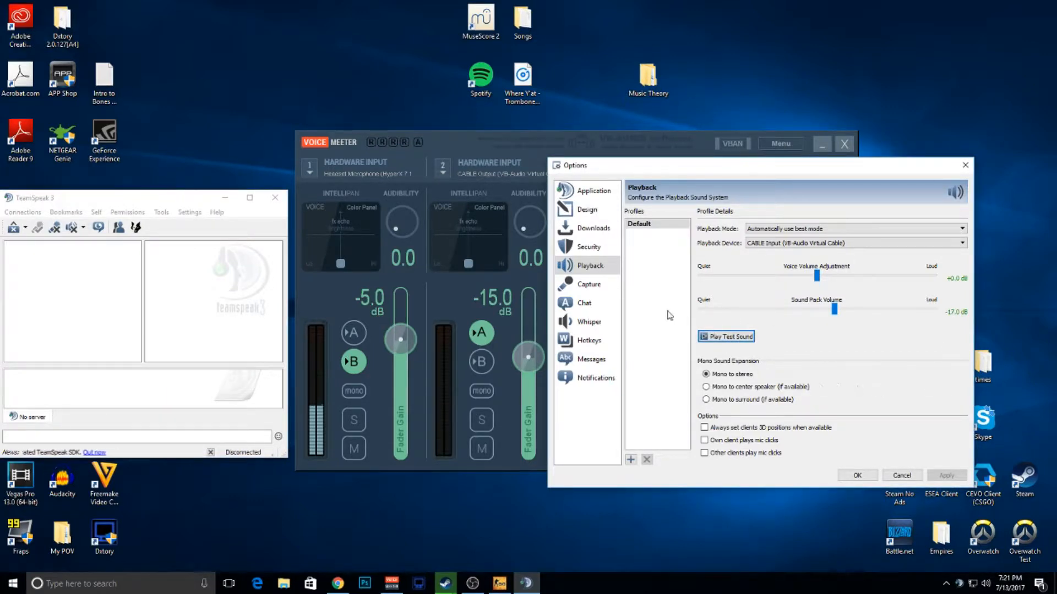
Check TeamSpeak's capture and playback device settings, then accept the options and close TeamSpeak 3
{"action": "left_click", "coordinate": [588, 284]}
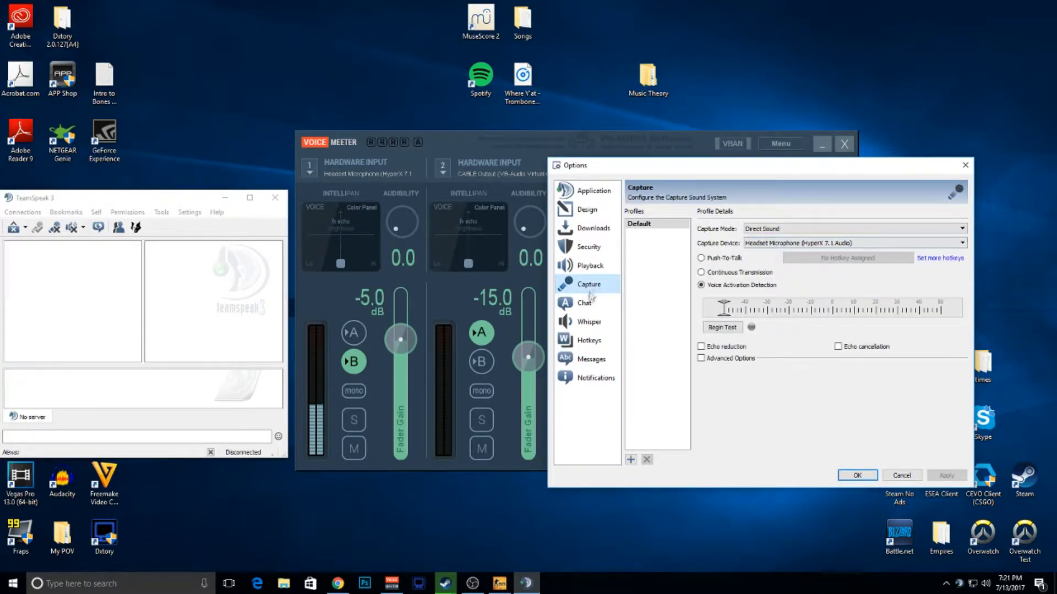
{"action": "left_click", "coordinate": [589, 266]}
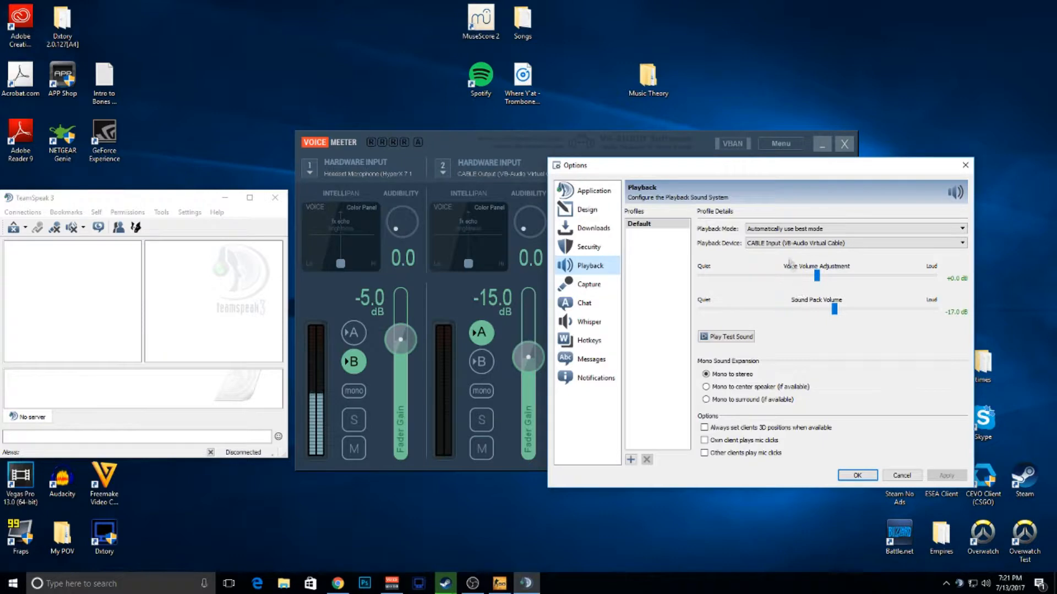
{"action": "left_click", "coordinate": [857, 475]}
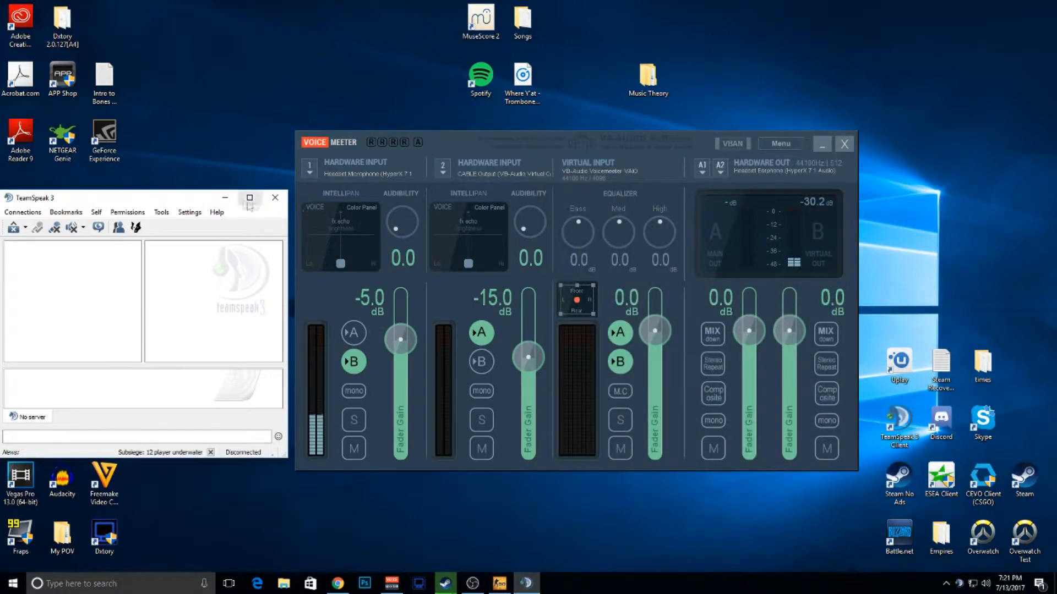
{"action": "left_click", "coordinate": [275, 197]}
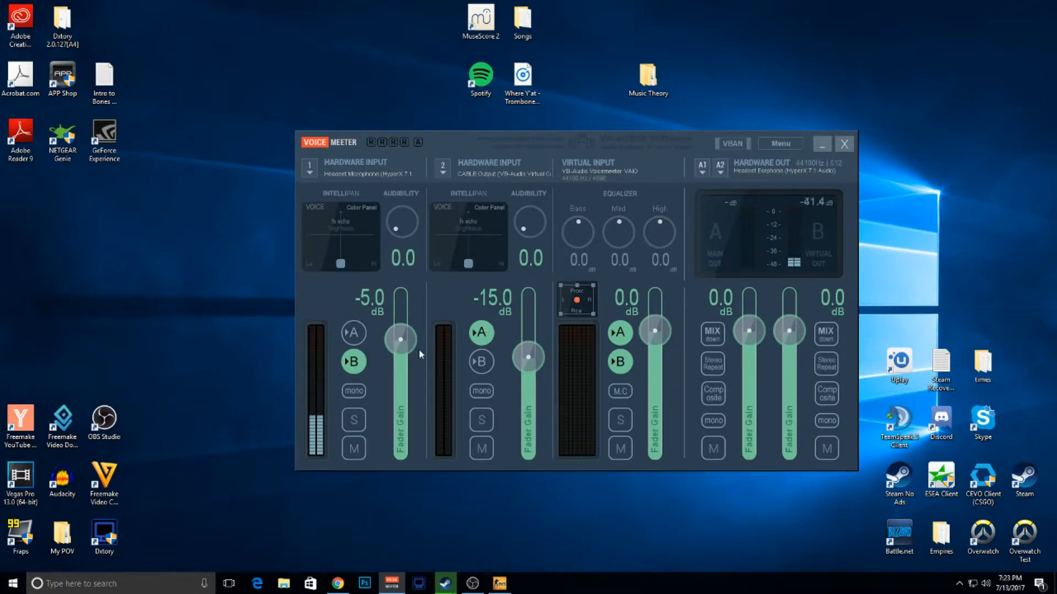
Minimize Voicemeeter, switch to OBS Studio and select the CSGO scene
{"action": "left_click", "coordinate": [823, 144]}
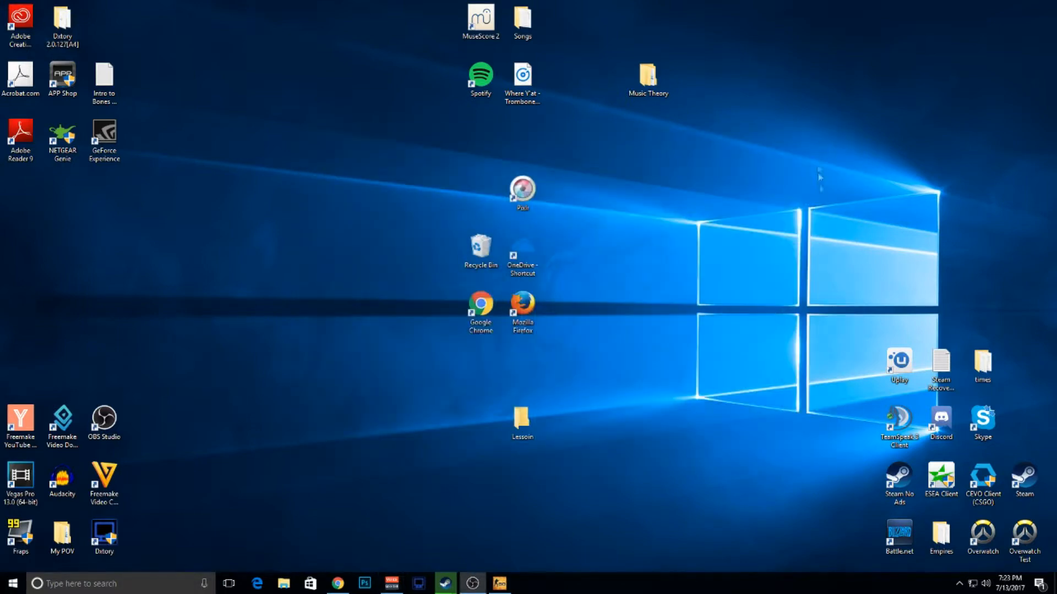
{"action": "double_click", "coordinate": [103, 418]}
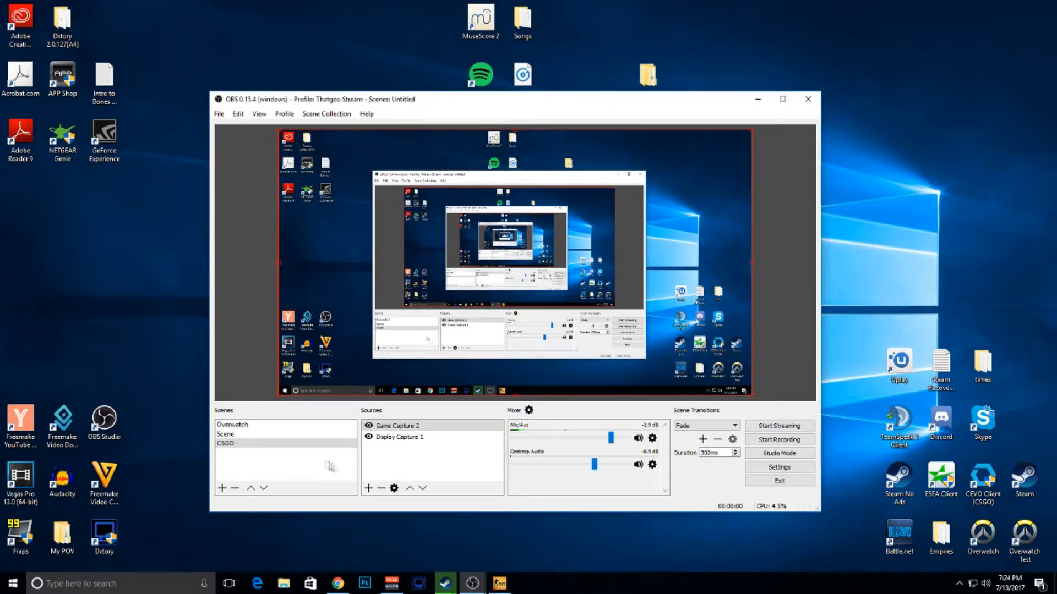
{"action": "left_click", "coordinate": [232, 443]}
Check the device assigned to the Mic/Aux audio source in its properties and accept the dialog
{"action": "left_click", "coordinate": [652, 438]}
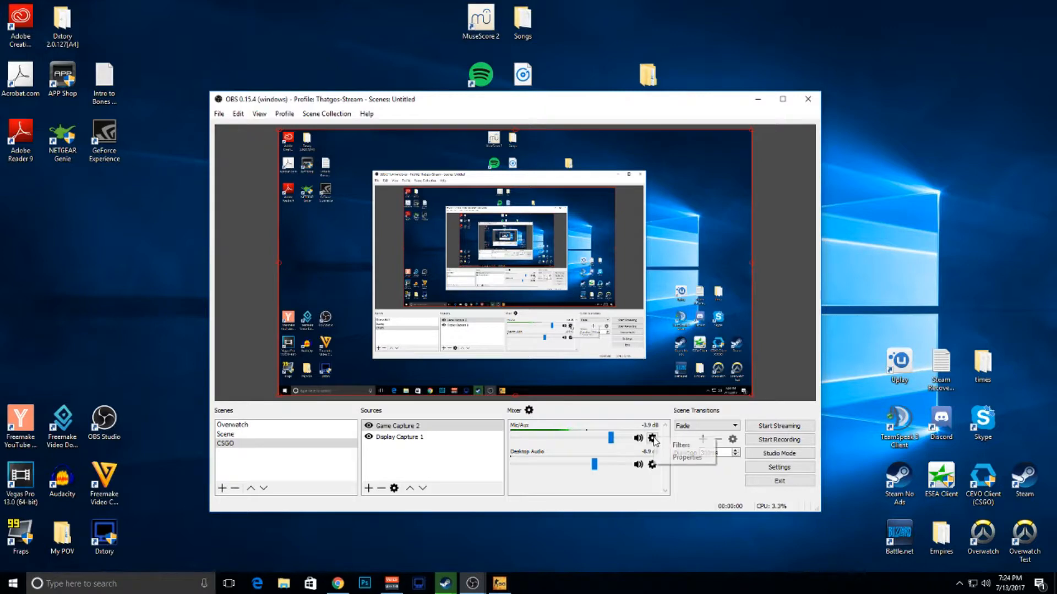
{"action": "left_click", "coordinate": [678, 453]}
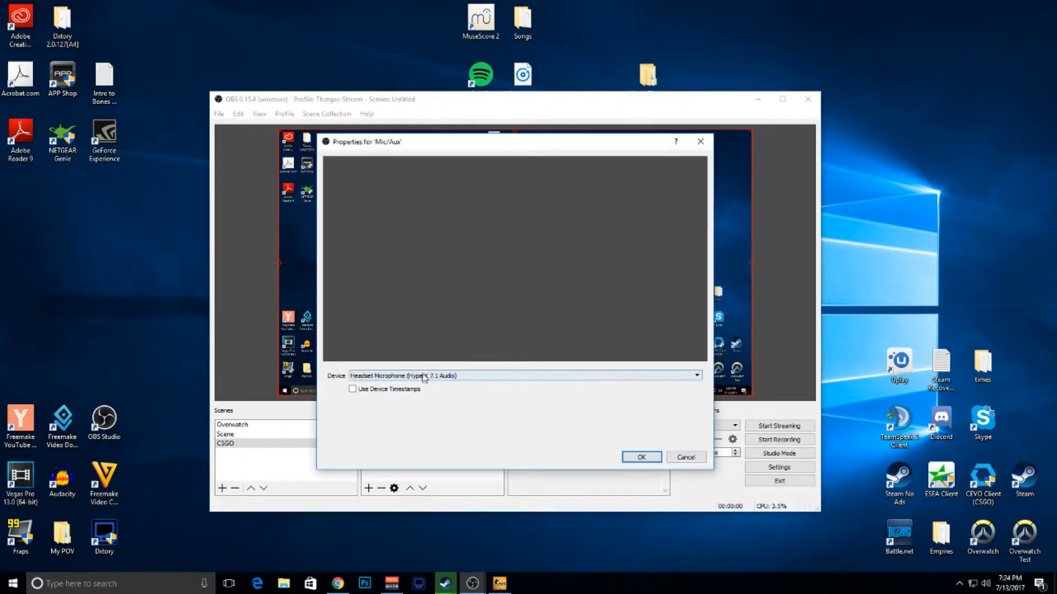
{"action": "left_click", "coordinate": [643, 458]}
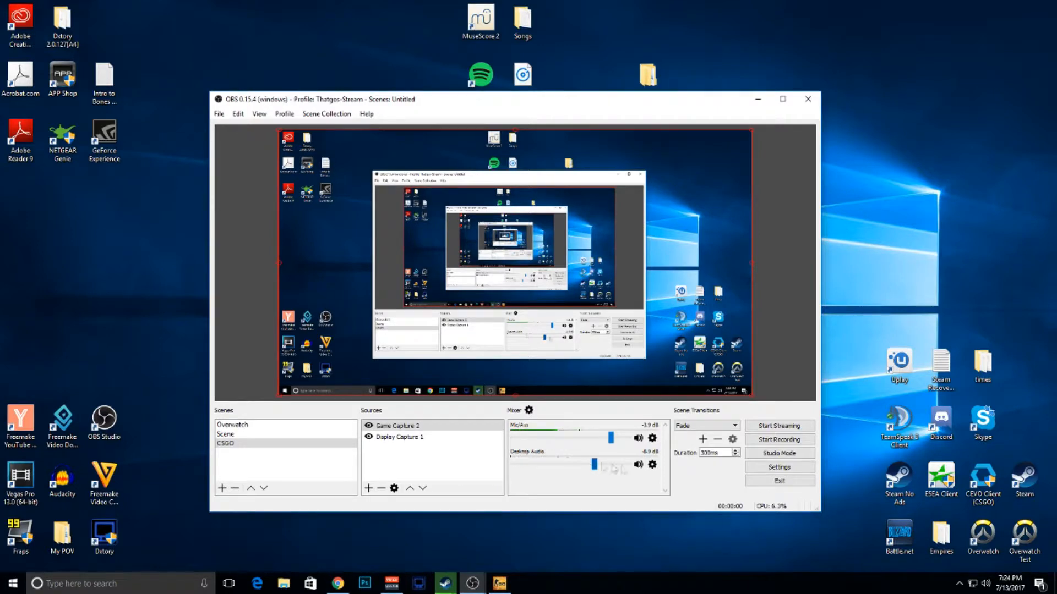
Set the Desktop Audio source's device to VoiceMeeter Input (VB-Audio VoiceMeeter VAIO) in its properties and accept the dialog
{"action": "left_click", "coordinate": [653, 465]}
{"action": "left_click", "coordinate": [653, 473]}
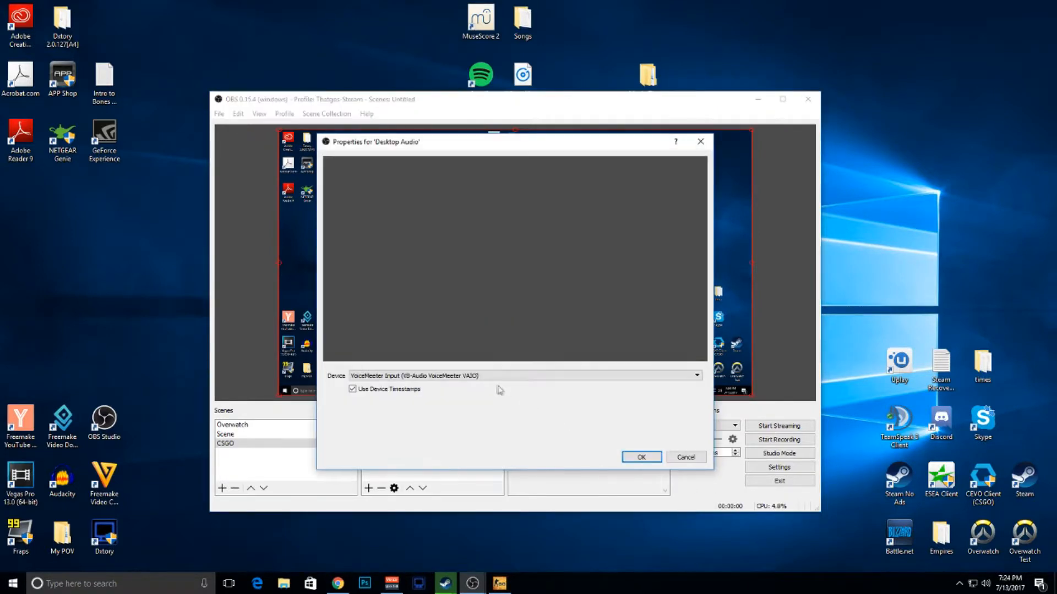
{"action": "left_click", "coordinate": [486, 376]}
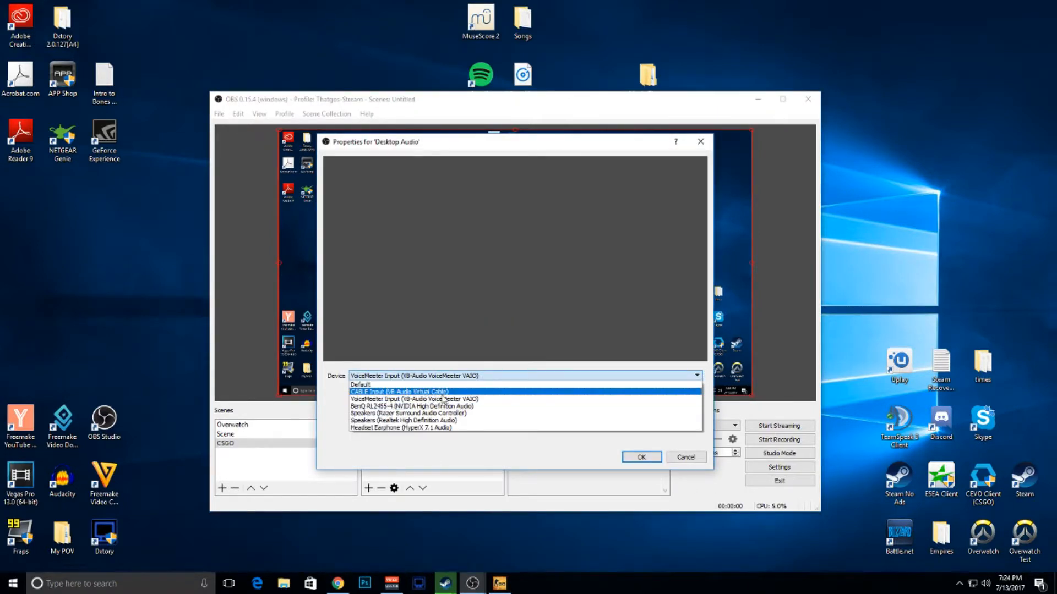
{"action": "left_click", "coordinate": [469, 399]}
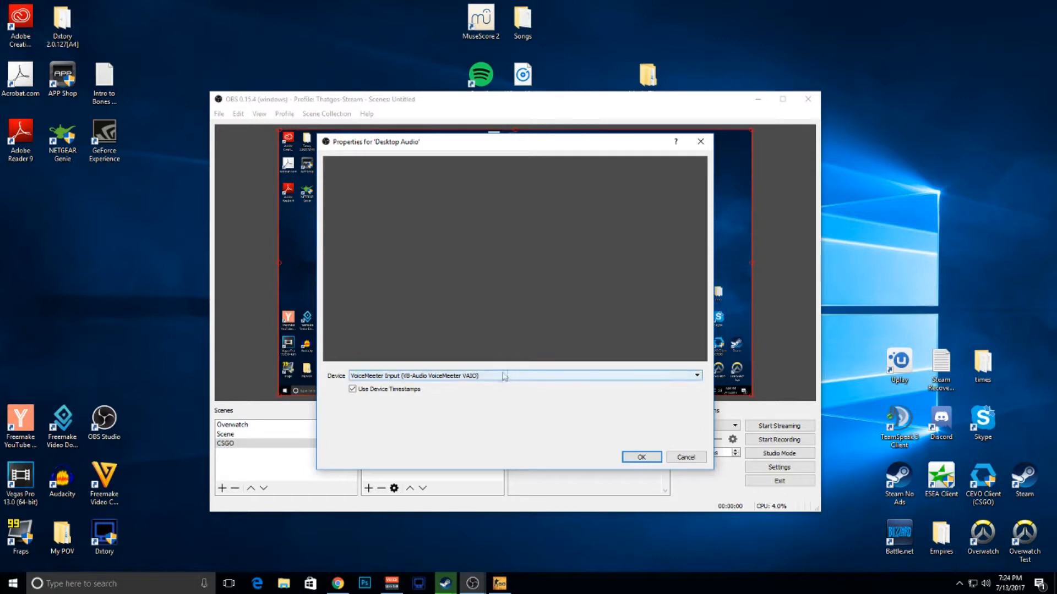
{"action": "left_click", "coordinate": [352, 389]}
{"action": "left_click", "coordinate": [638, 457]}
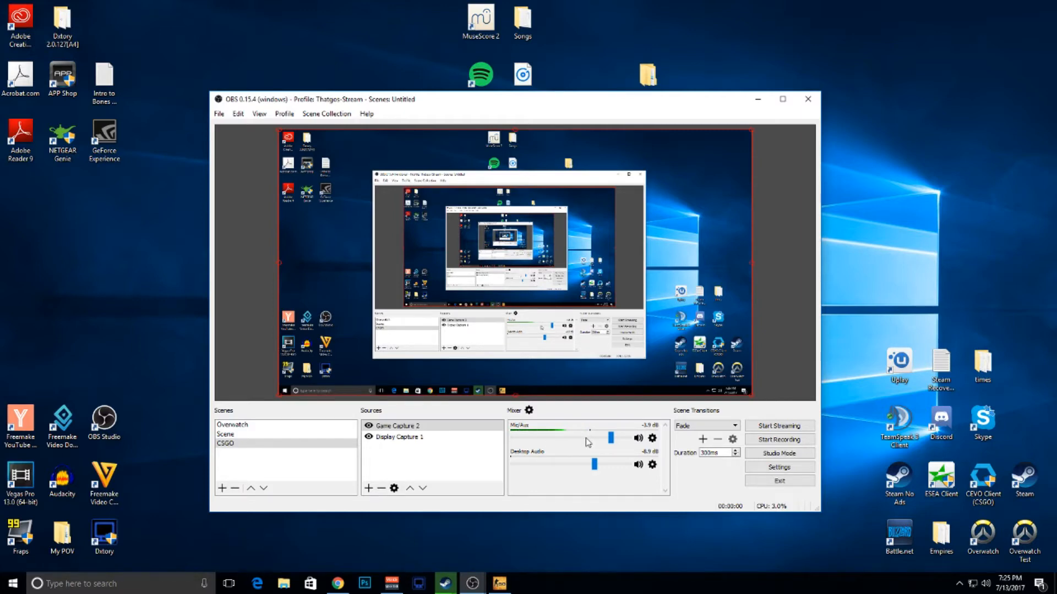
Check the video resolution and FPS options and the assigned audio devices in the OBS settings, then accept the dialog
{"action": "left_click", "coordinate": [795, 467]}
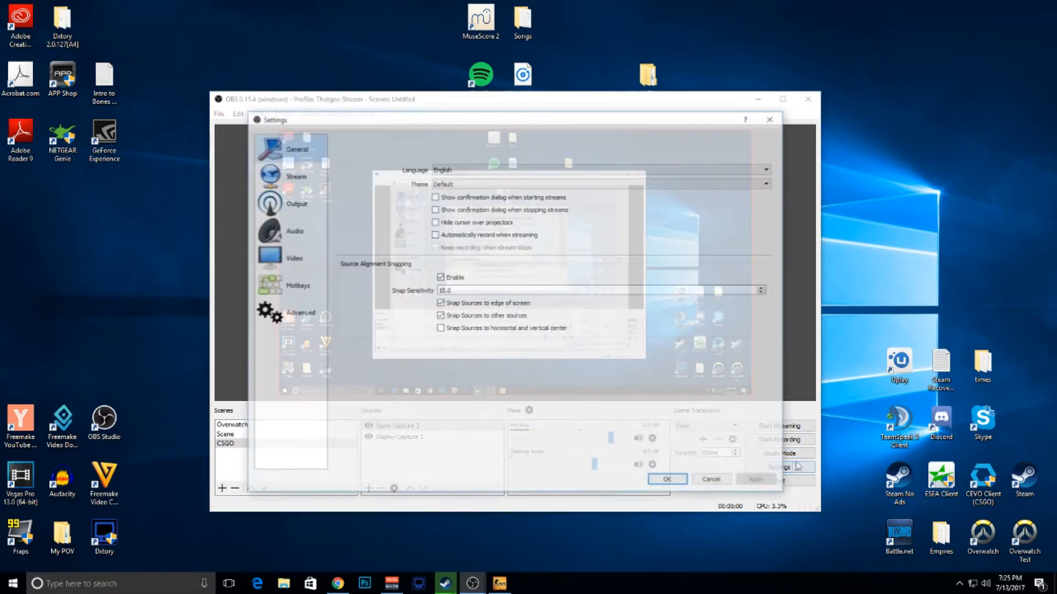
{"action": "left_click", "coordinate": [298, 259]}
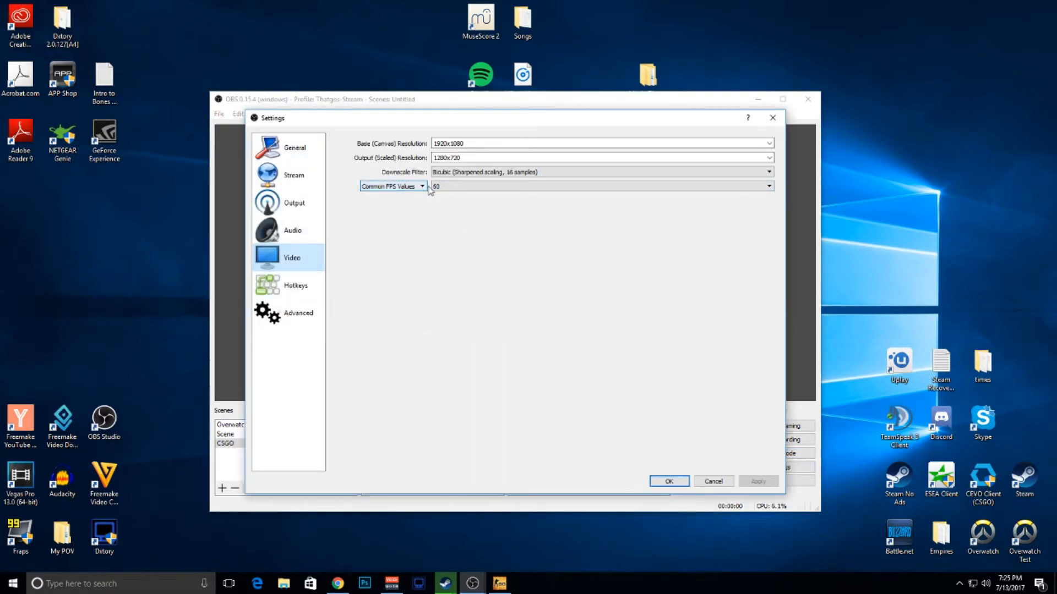
{"action": "left_click", "coordinate": [464, 187]}
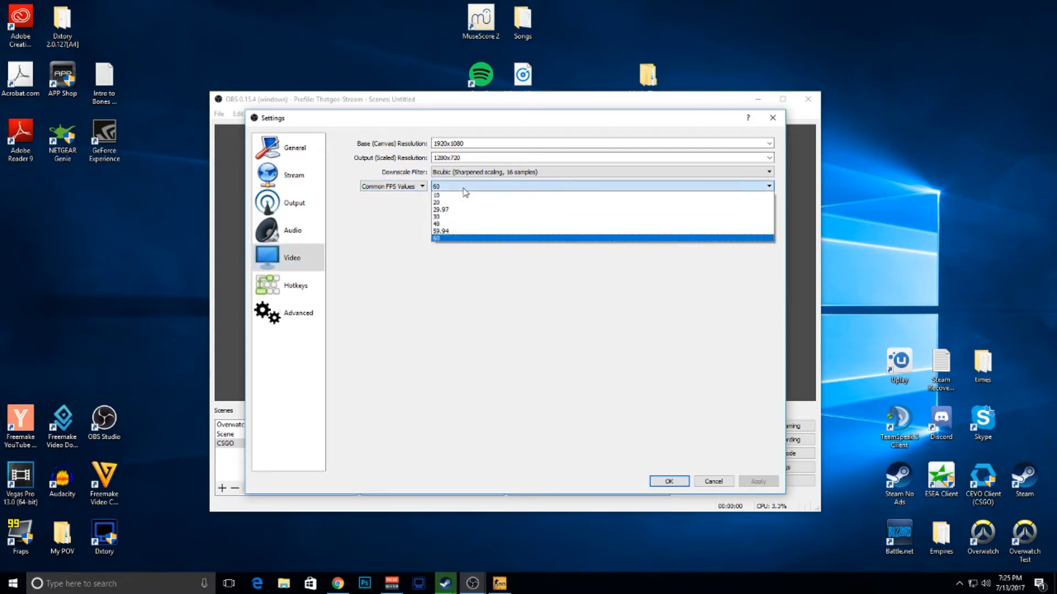
{"action": "left_click", "coordinate": [448, 190]}
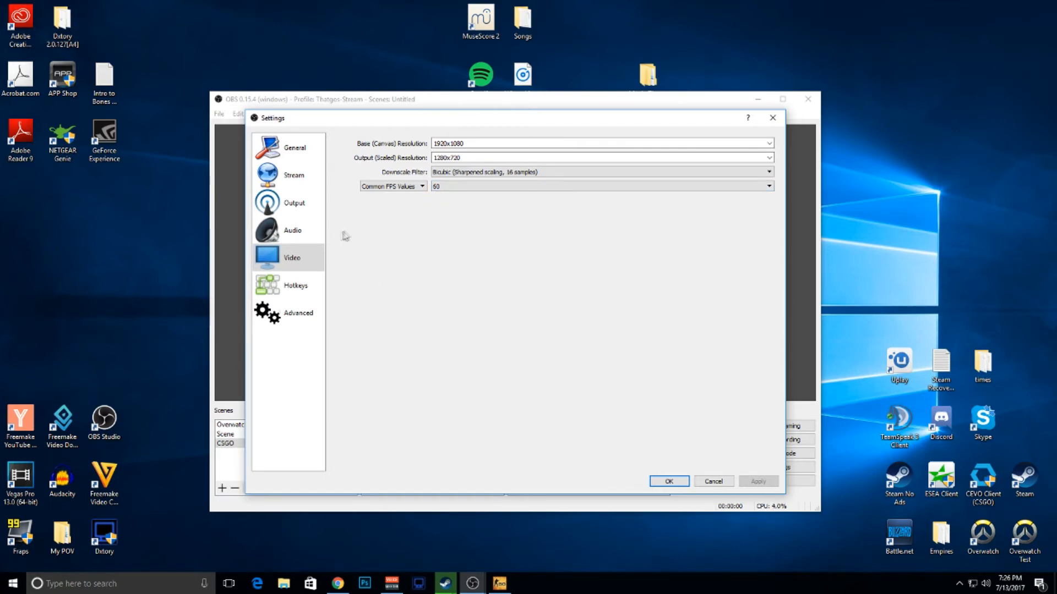
{"action": "left_click", "coordinate": [308, 234]}
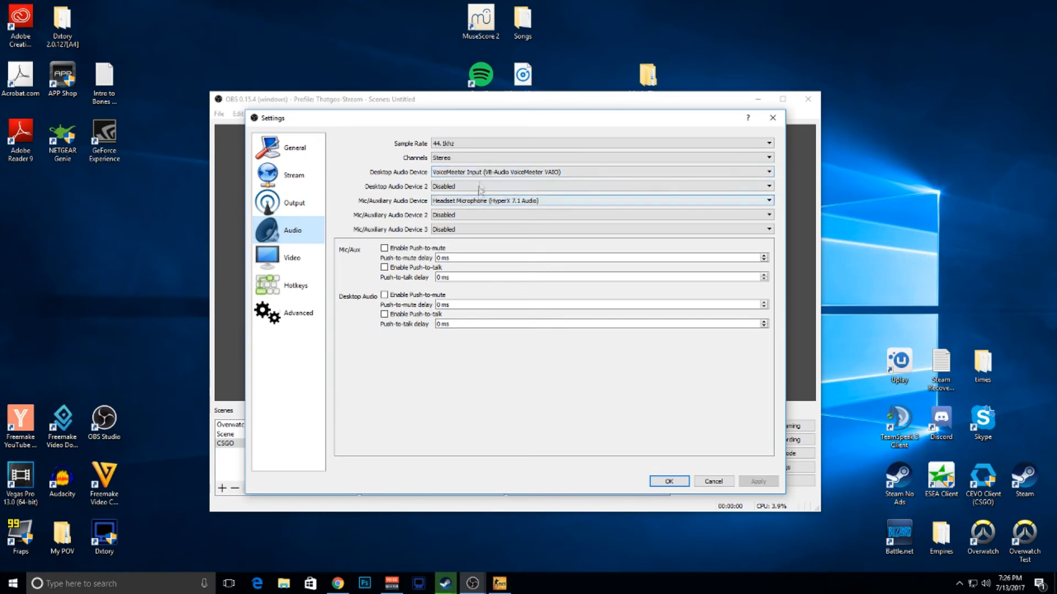
{"action": "left_click", "coordinate": [669, 481]}
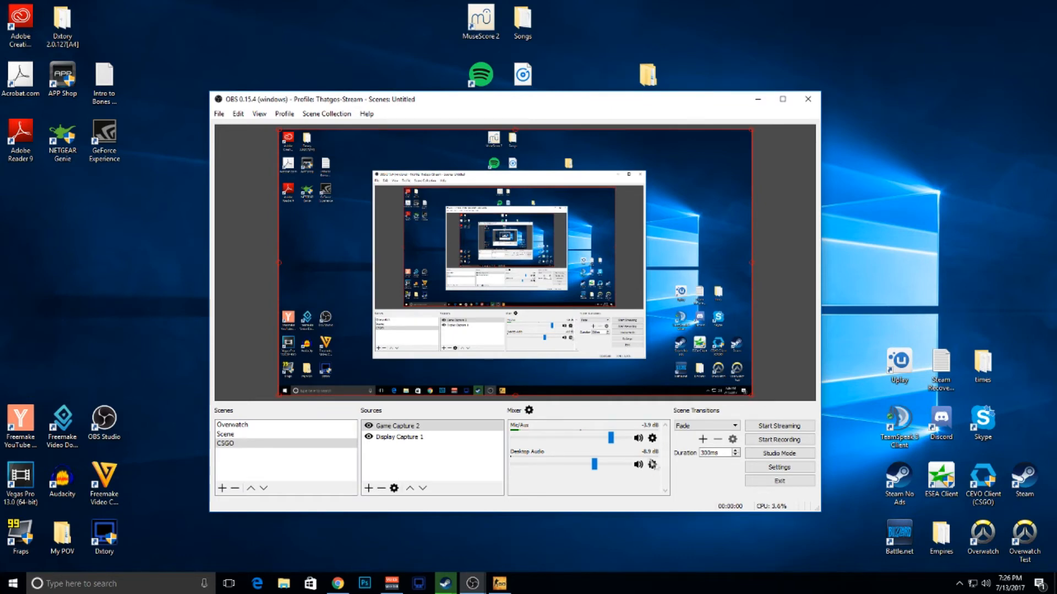
Check the hotkeys assigned to starting and stopping streaming and recording in the settings, then accept the dialog
{"action": "left_click", "coordinate": [778, 466]}
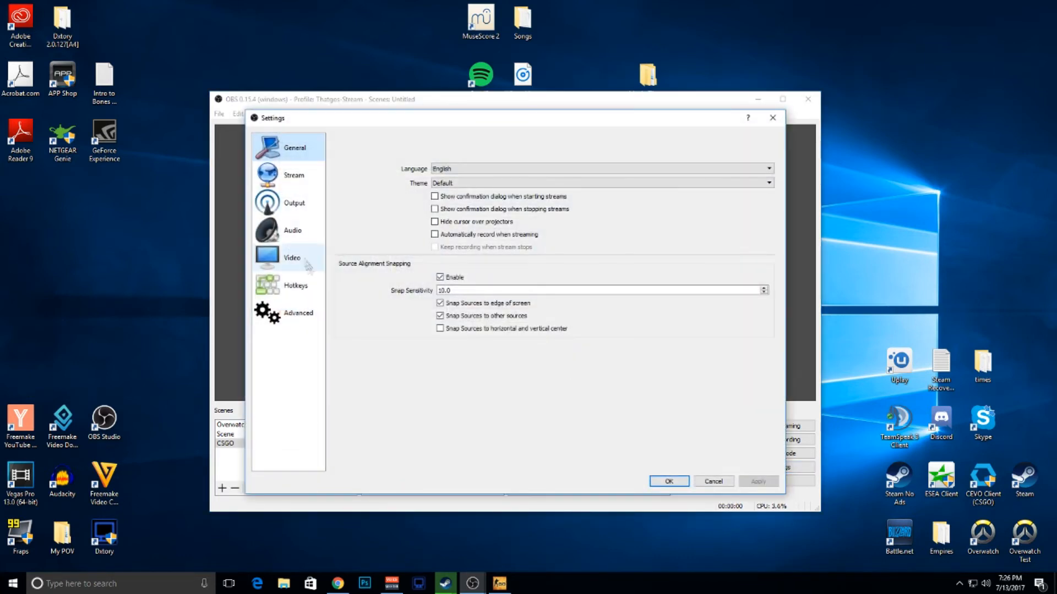
{"action": "left_click", "coordinate": [295, 285]}
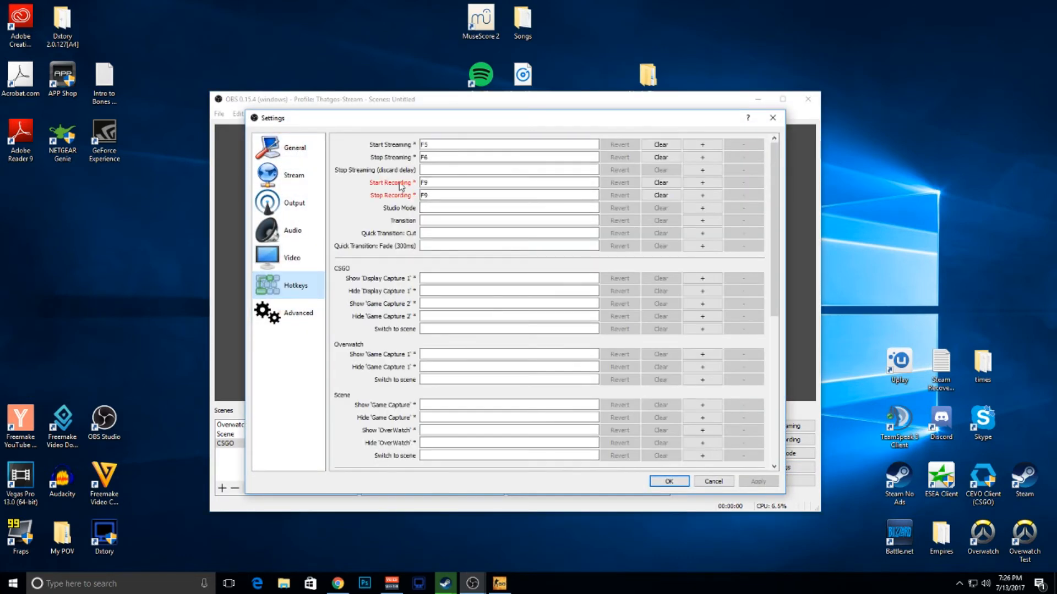
{"action": "mouse_move", "coordinate": [412, 189]}
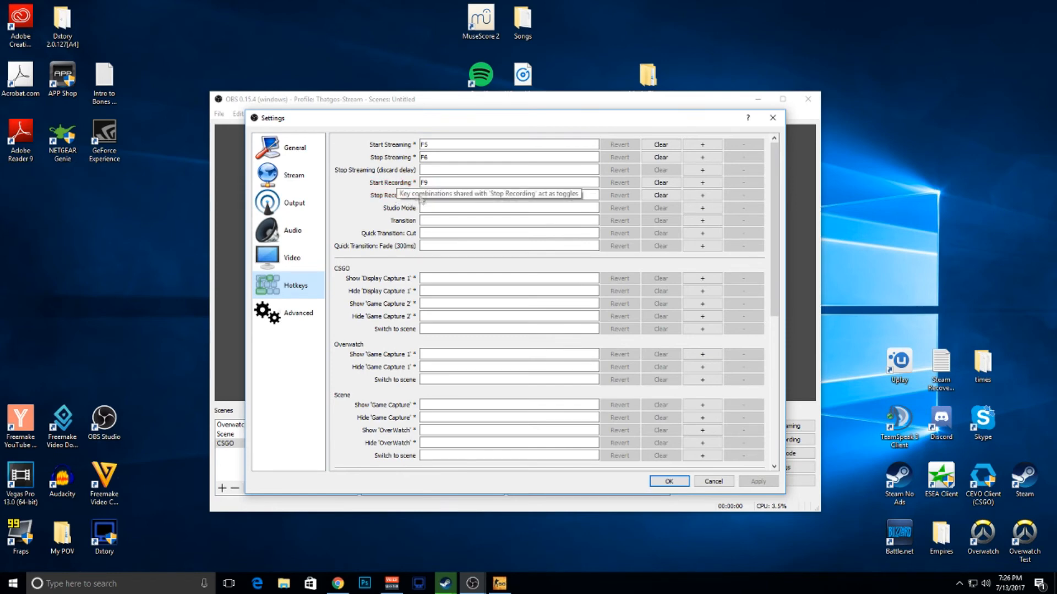
{"action": "left_click", "coordinate": [681, 485]}
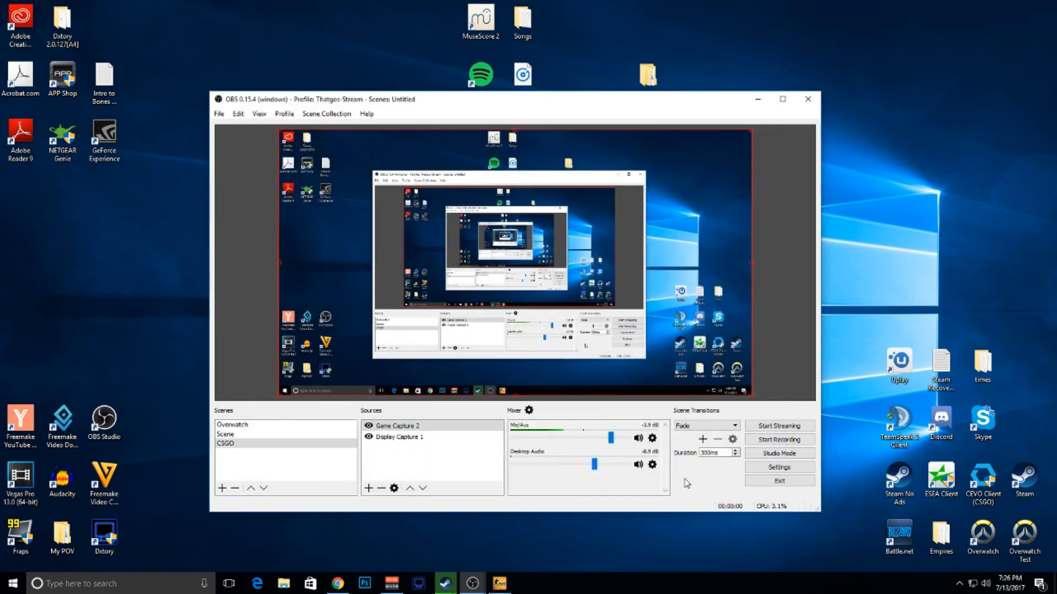